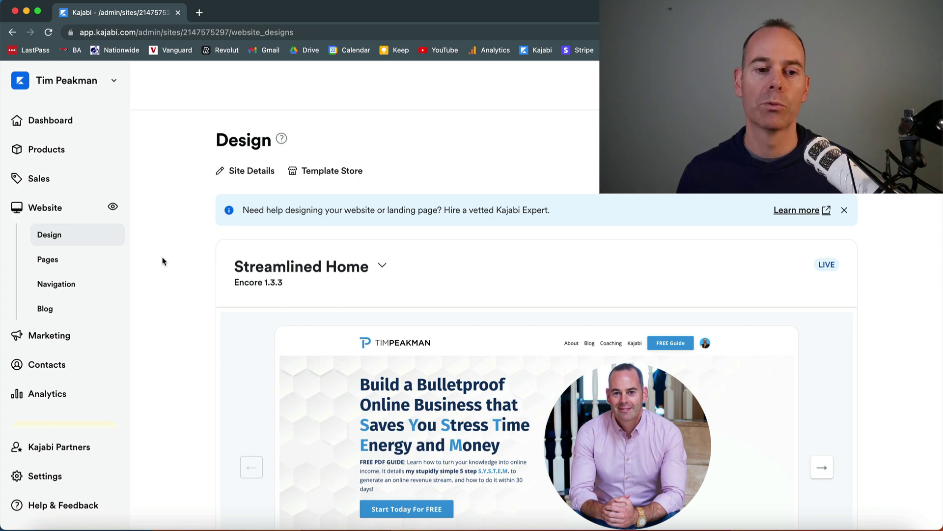
# Open the live Streamlined Home (Encore 1.3.3) homepage in the page editor with Customize Page
pyautogui.scroll(-1, 158, 259)
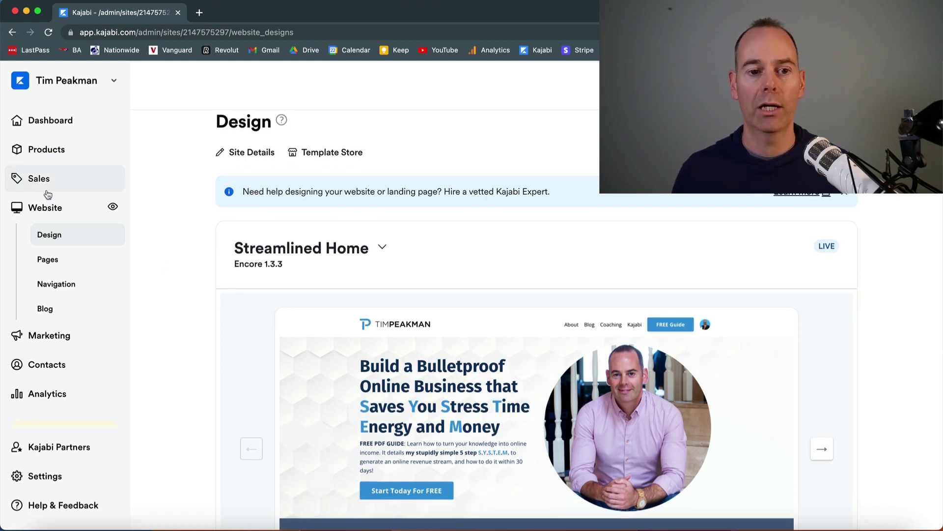
pyautogui.moveTo(451, 367)
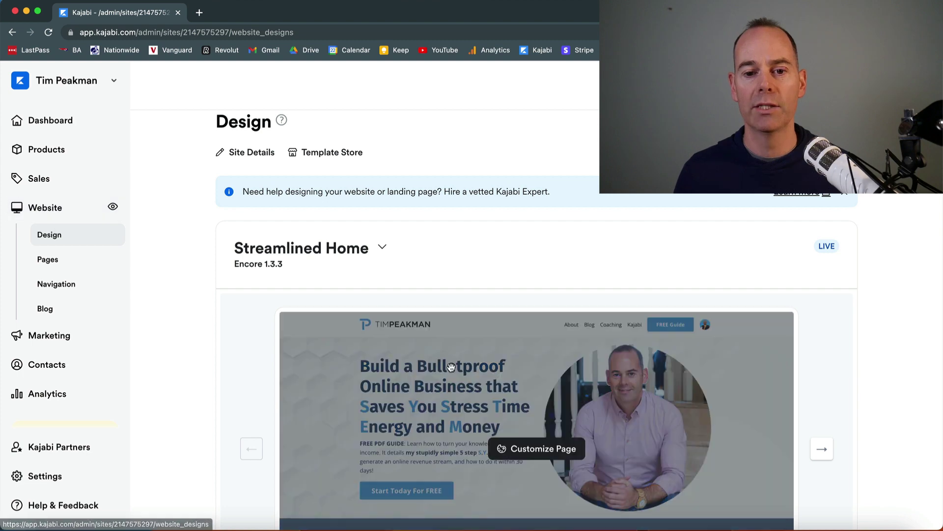
pyautogui.click(522, 451)
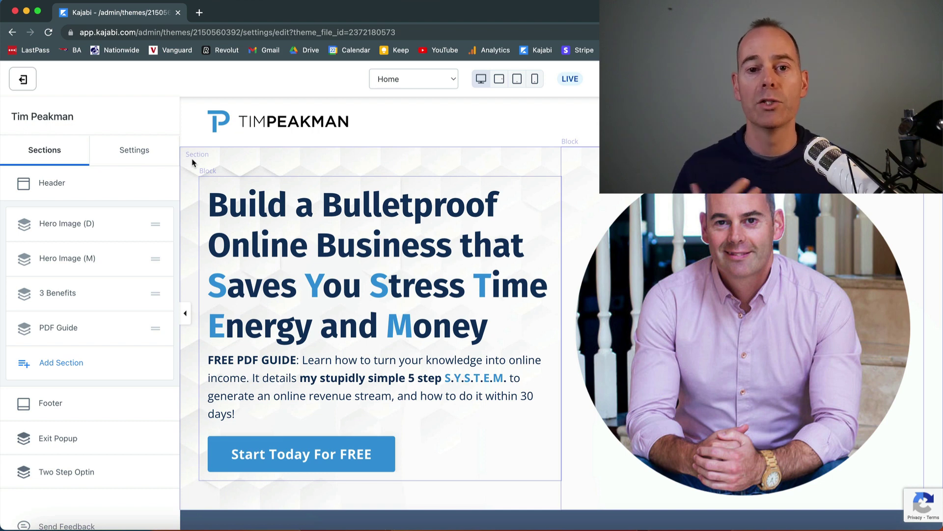
# Expand the Home page dropdown at the top of the editor to list editable pages
pyautogui.click(455, 80)
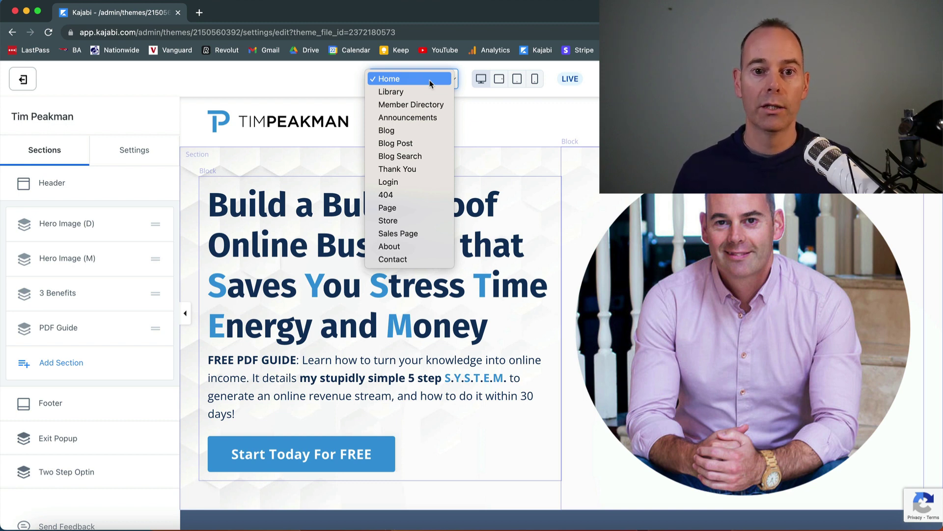
# Dismiss the page list so the Home page stays selected in the editor
pyautogui.click(190, 209)
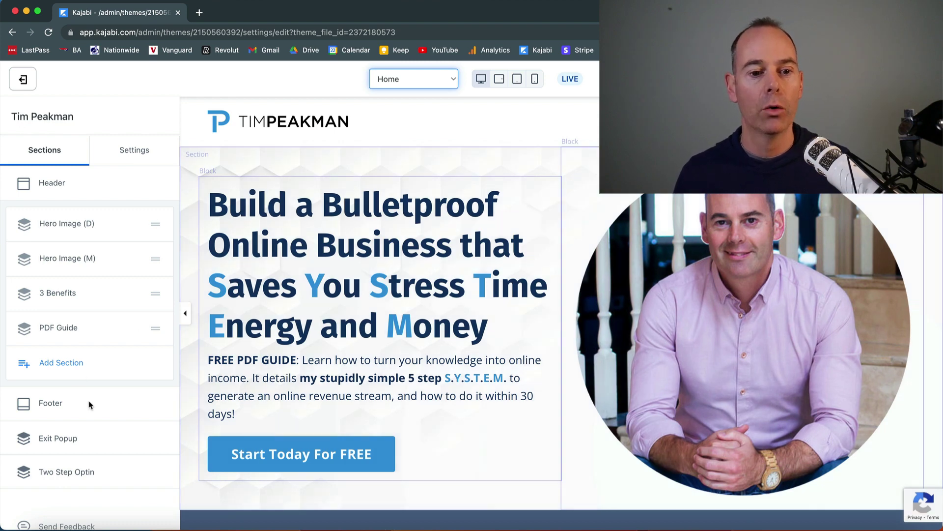
# Find Exit Popup in the Sections list and bring up its settings
pyautogui.scroll(-2, 89, 401)
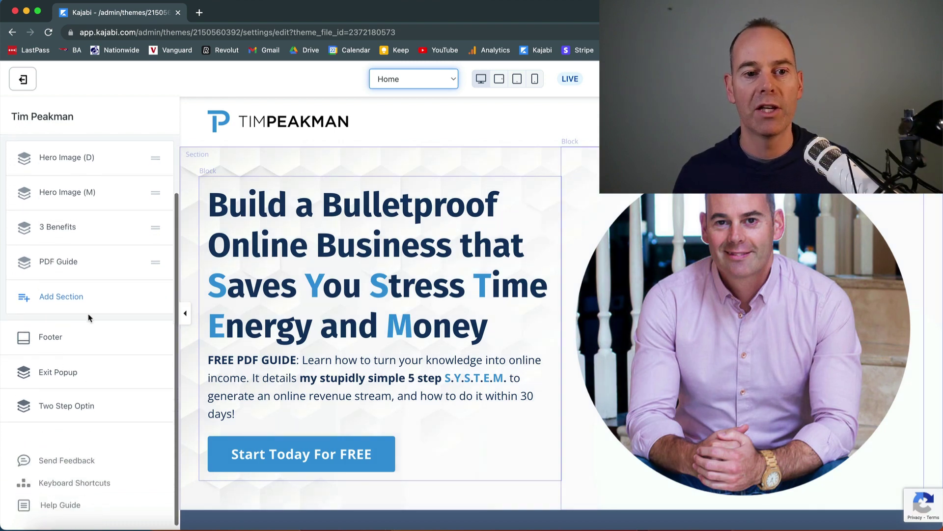
pyautogui.scroll(2, 89, 319)
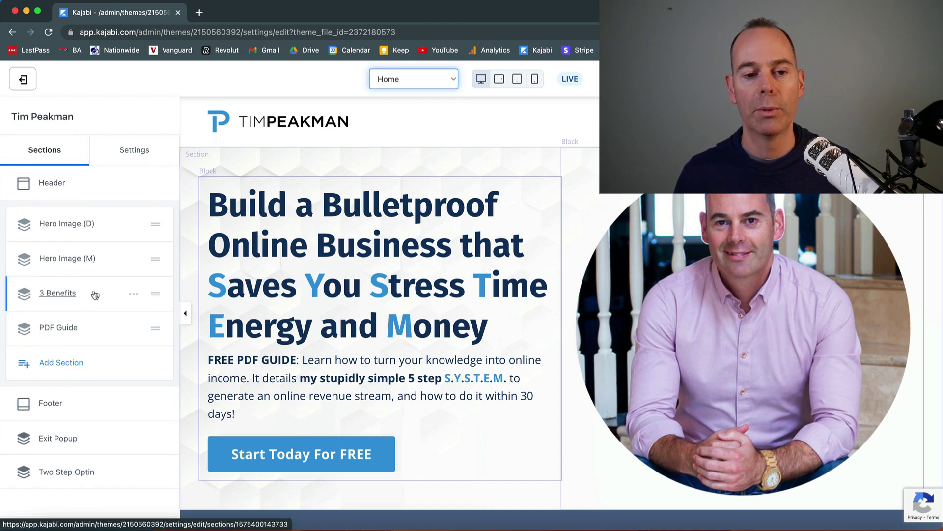
pyautogui.scroll(-2, 94, 293)
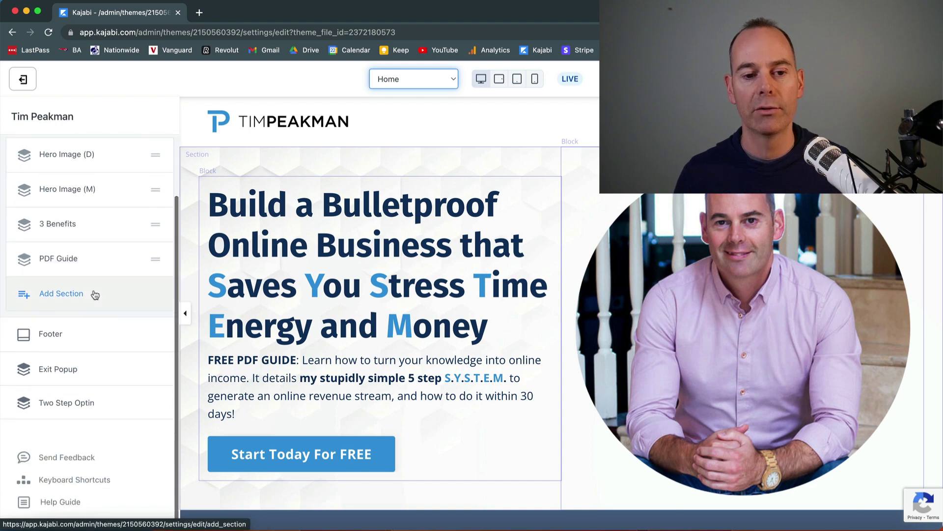
pyautogui.click(64, 371)
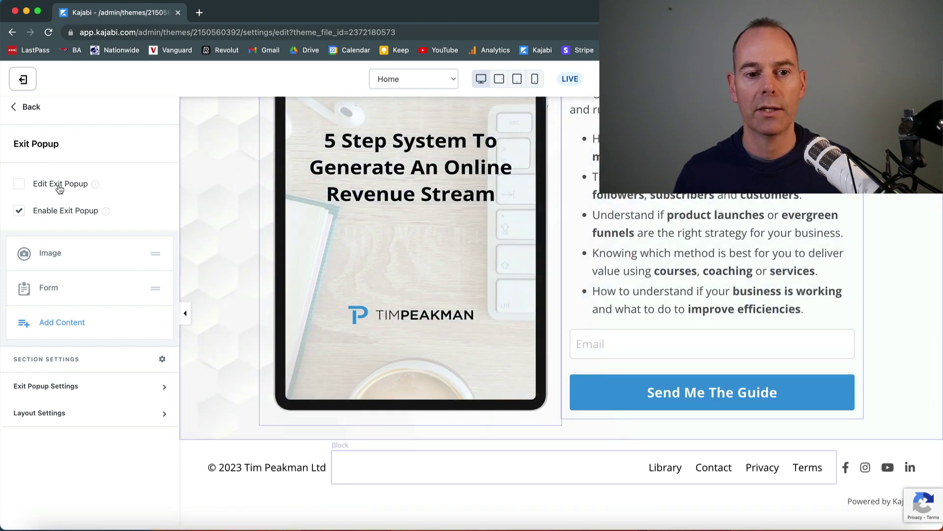
# Turn on Edit Exit Popup and select the popup's form block, which uses the 5 Steps form
pyautogui.click(19, 184)
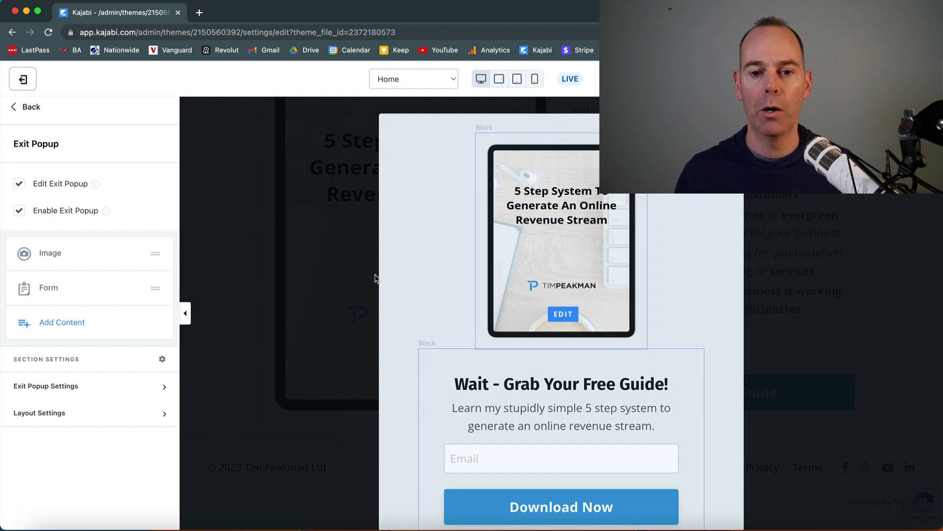
pyautogui.scroll(-2, 419, 289)
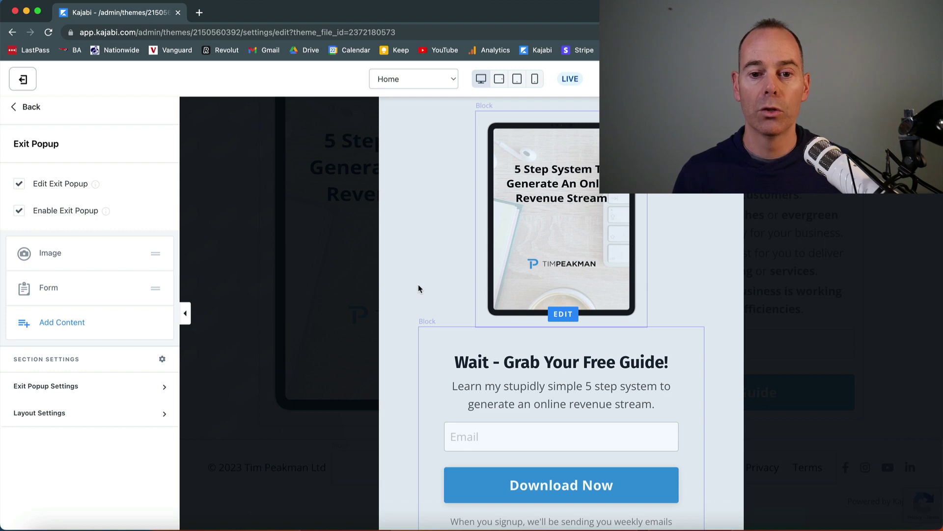
pyautogui.click(465, 439)
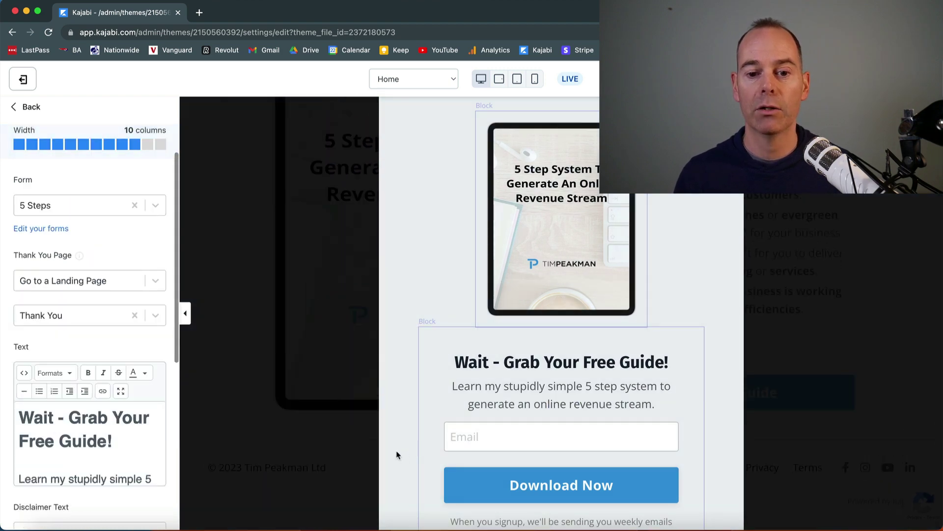
# Review the popup form settings, trying an 8-column width before restoring 10 columns
pyautogui.scroll(-2, 397, 455)
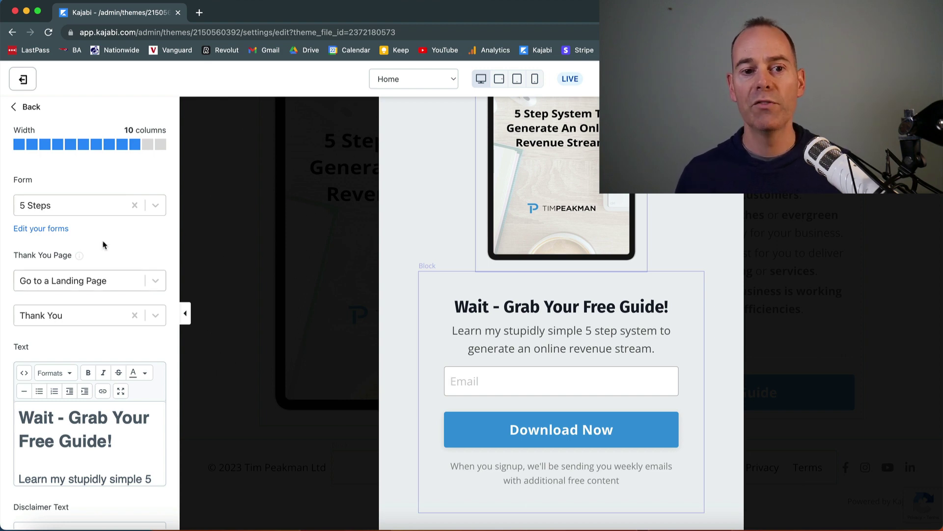
pyautogui.scroll(2, 98, 196)
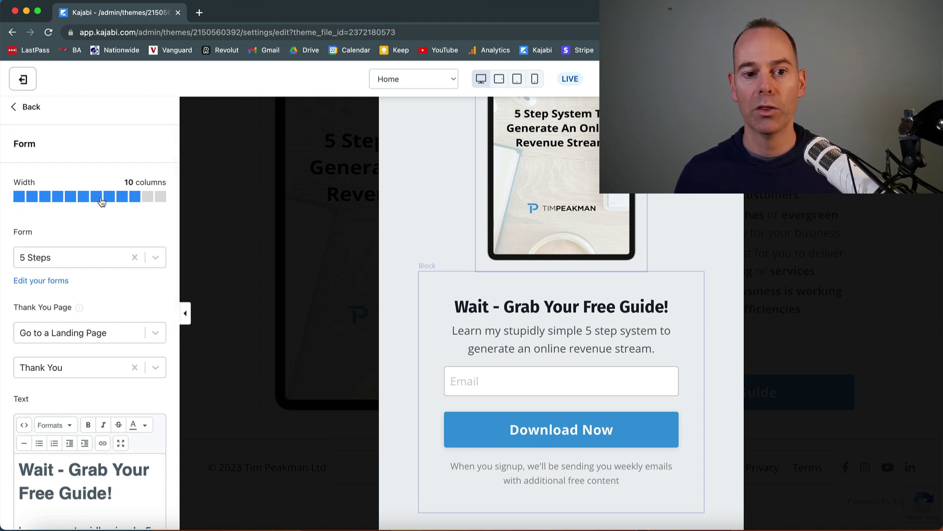
pyautogui.scroll(2, 405, 239)
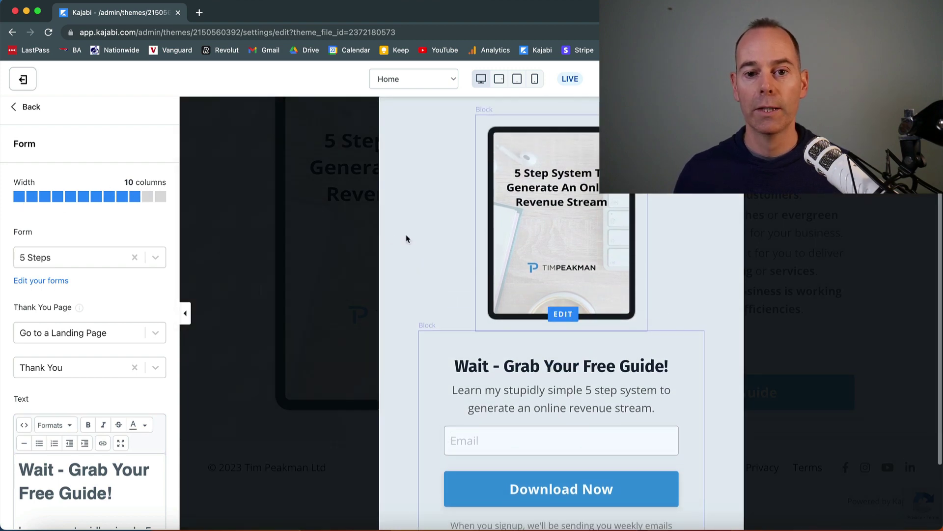
pyautogui.click(113, 200)
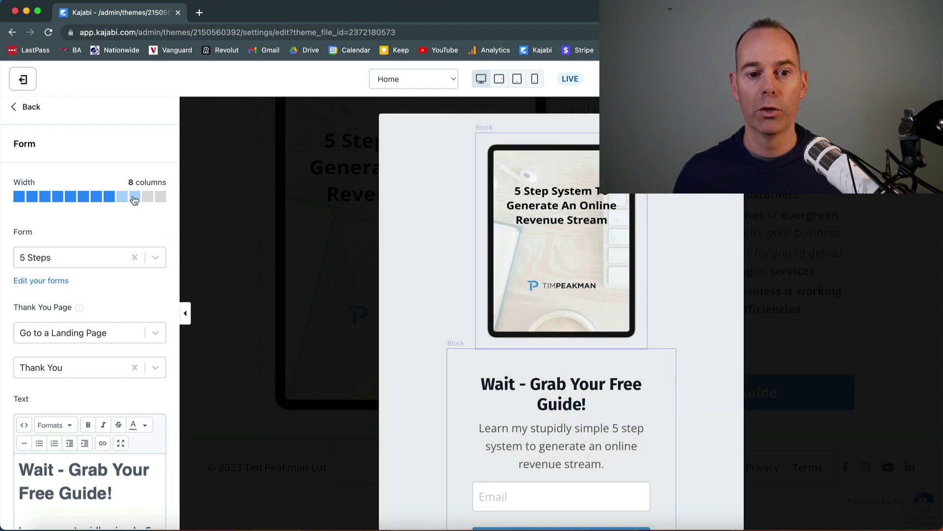
pyautogui.click(134, 199)
pyautogui.scroll(-2, 126, 222)
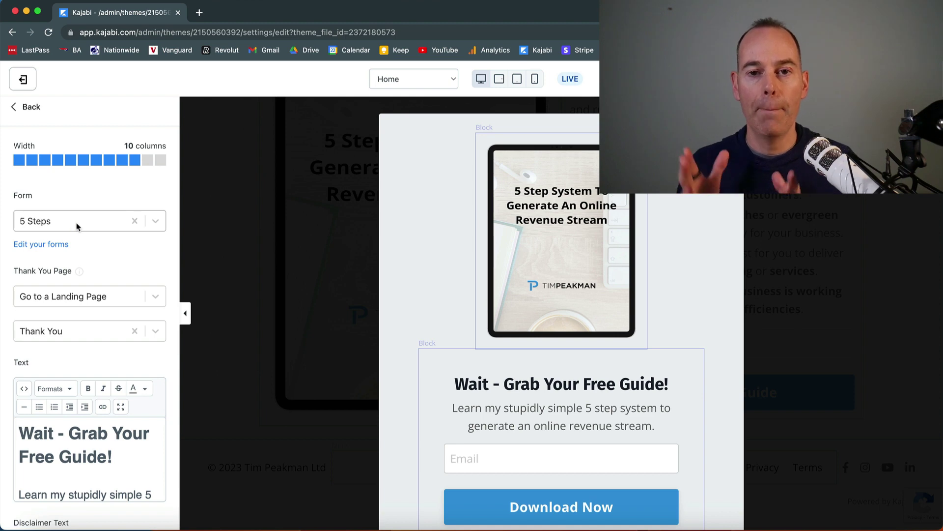
pyautogui.scroll(-3, 91, 254)
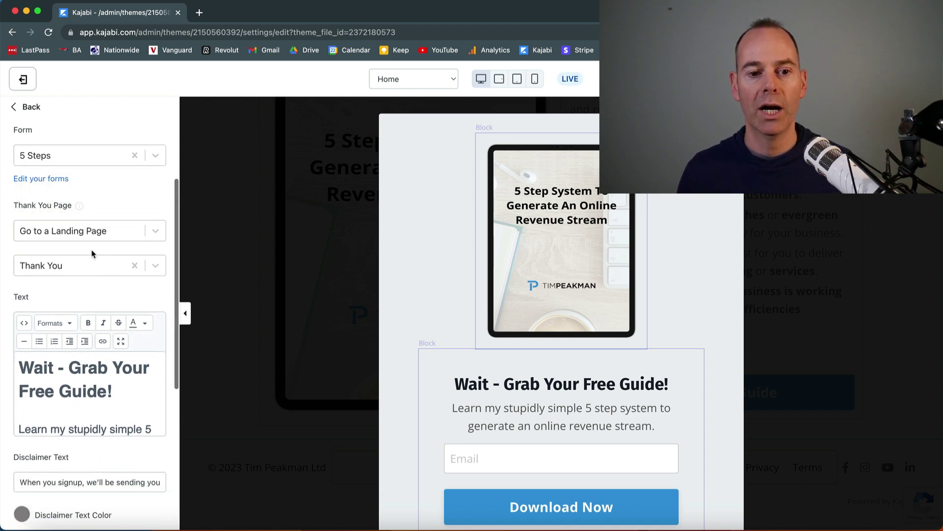
pyautogui.scroll(-1, 91, 266)
pyautogui.scroll(-3, 91, 268)
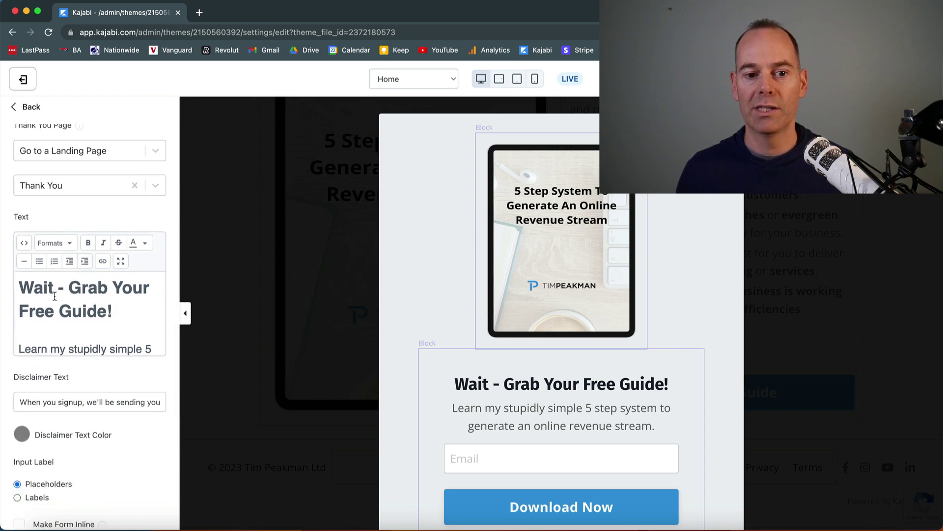
pyautogui.scroll(-1, 279, 309)
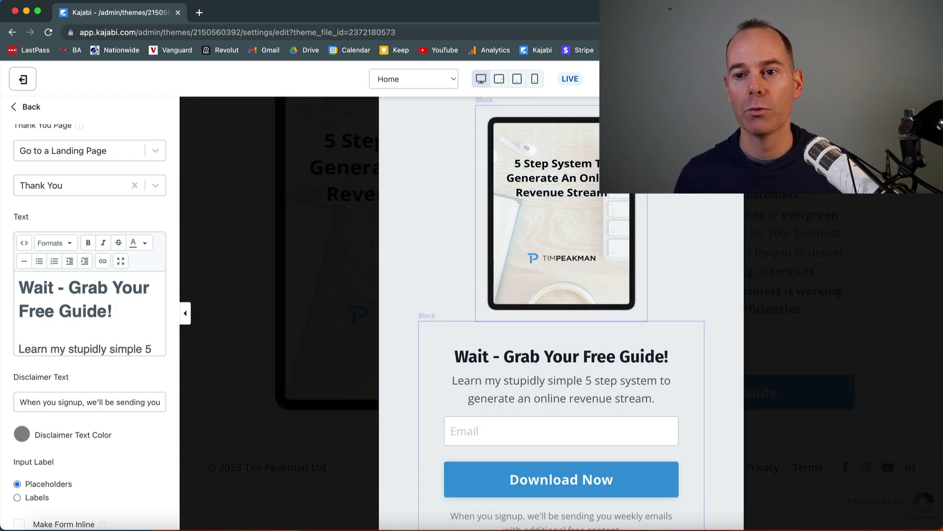
# Load timpeakman.com in a new incognito window and trigger its 'Wait - Grab Your Free Guide!' popup
pyautogui.click(933, 32)
pyautogui.press('super+shift+n')
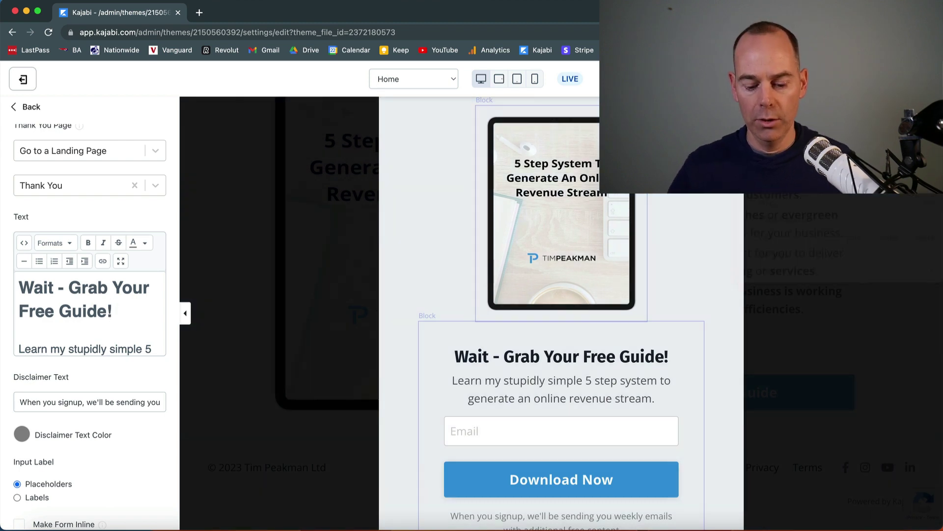
pyautogui.write('tim')
pyautogui.press('Return')
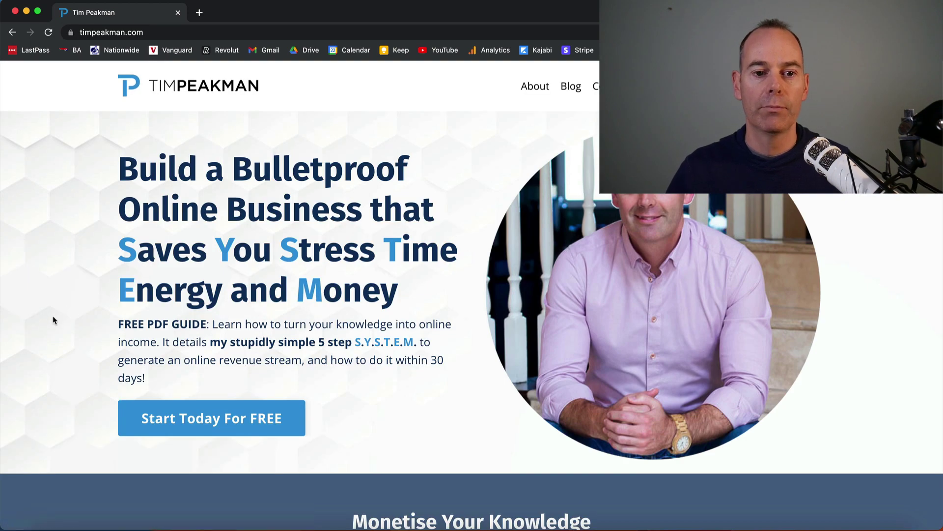
pyautogui.scroll(-10, 62, 319)
pyautogui.scroll(-5, 62, 319)
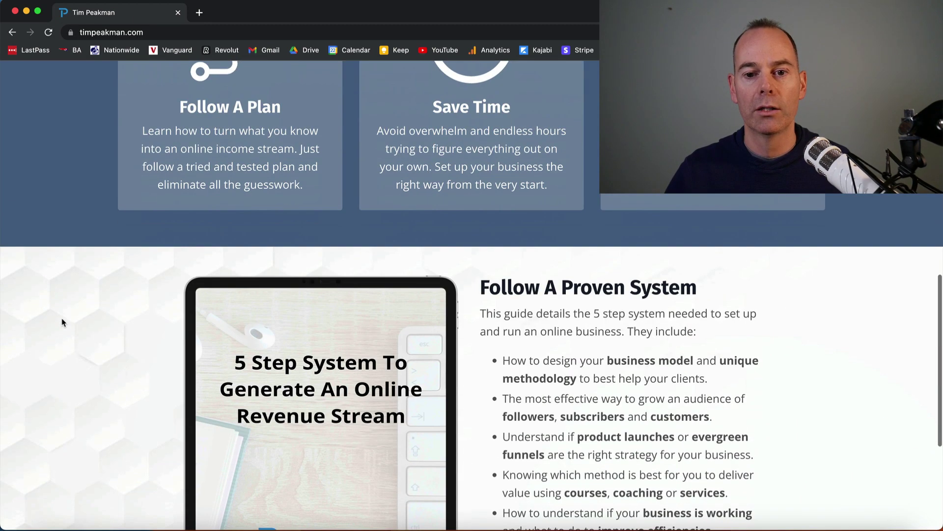
pyautogui.scroll(15, 61, 318)
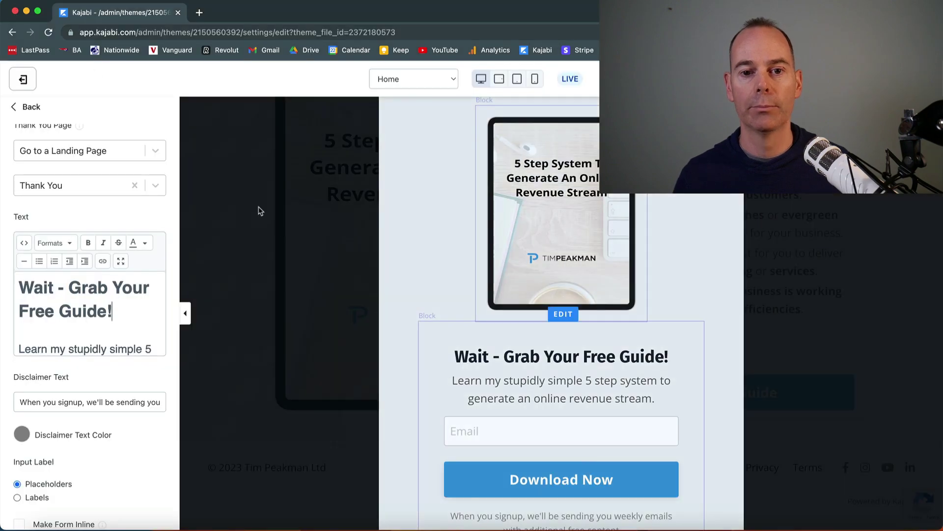
# Preview the homepage in a new tab to confirm the exit popup, then return to the editor
pyautogui.scroll(-2, 399, 346)
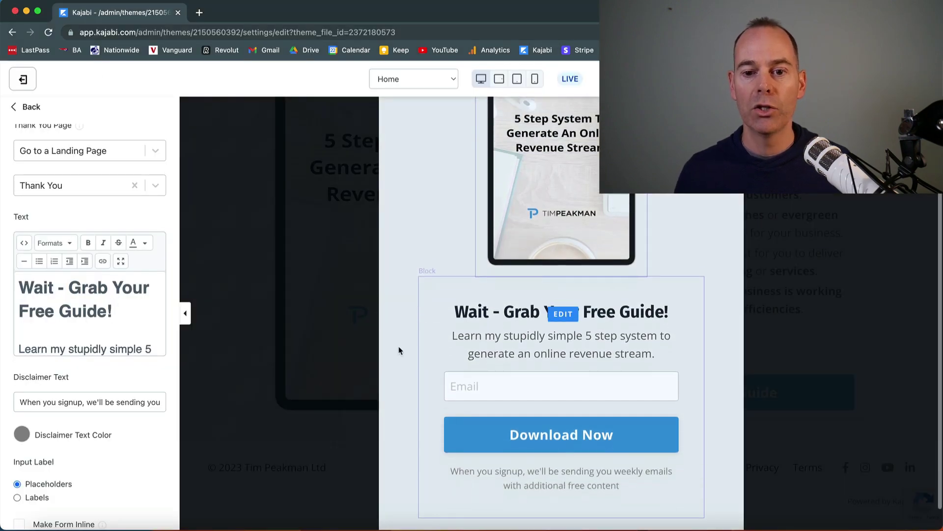
pyautogui.scroll(1, 399, 346)
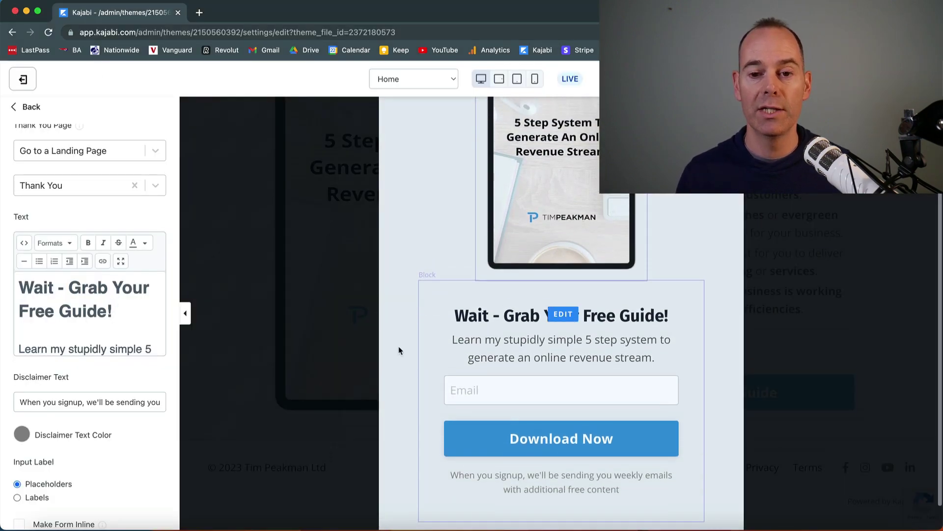
pyautogui.scroll(1, 399, 346)
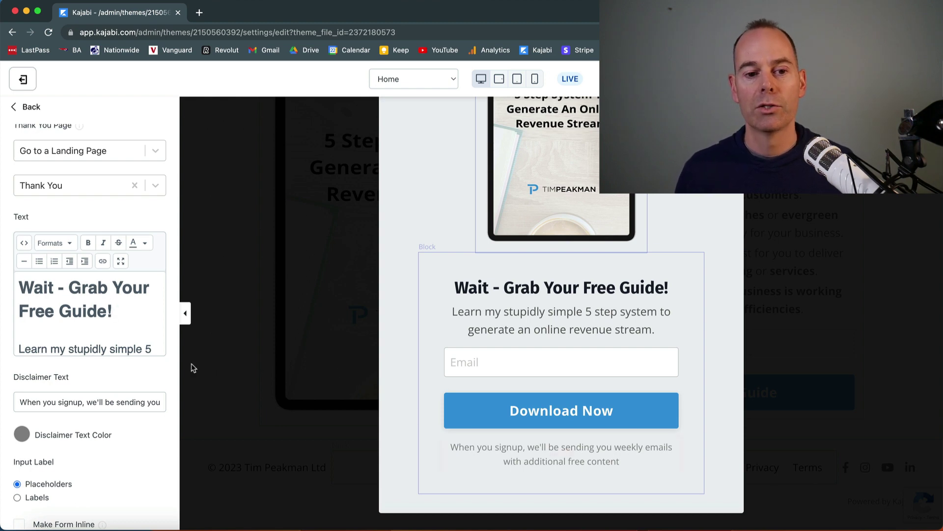
pyautogui.scroll(-1, 140, 420)
pyautogui.scroll(-2, 136, 412)
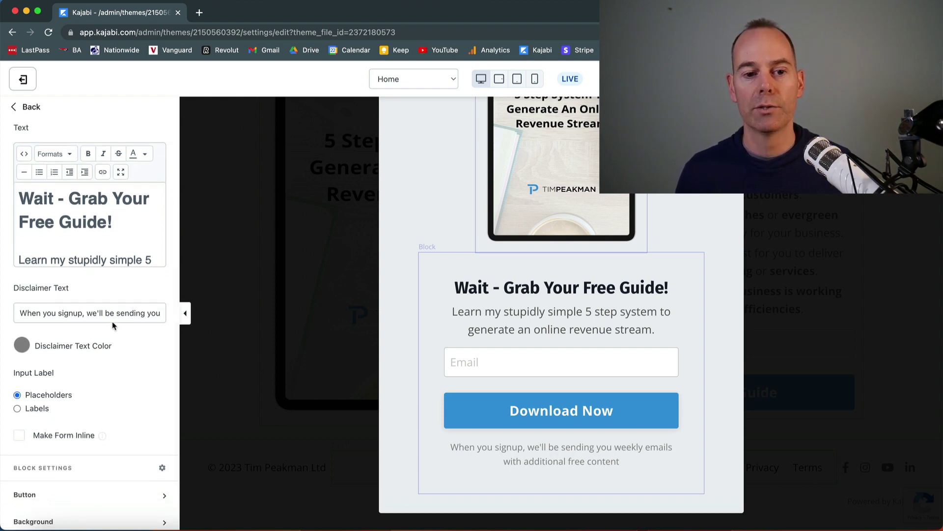
pyautogui.scroll(-4, 126, 359)
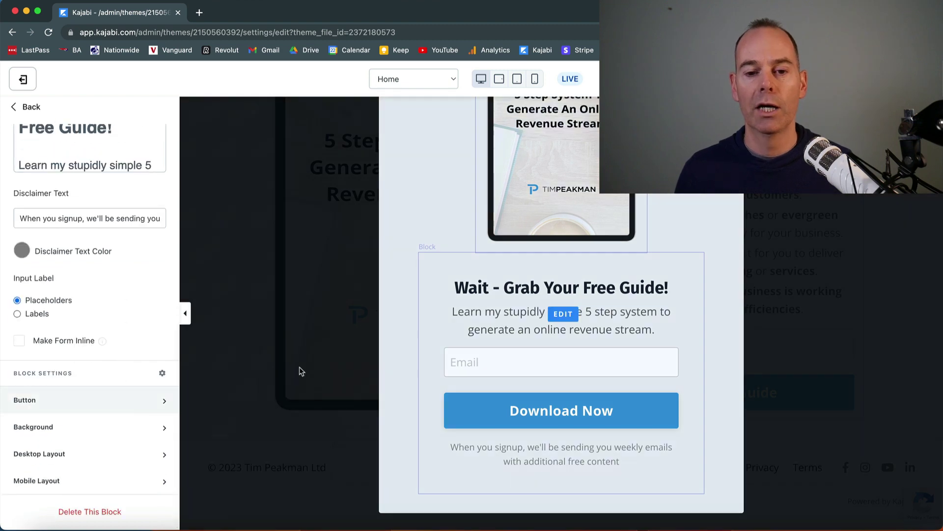
pyautogui.click(858, 78)
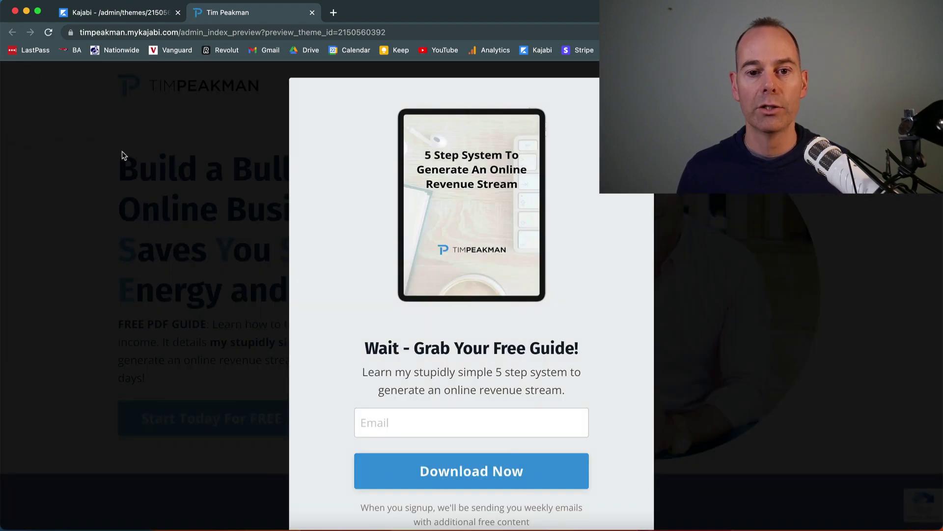
pyautogui.click(117, 15)
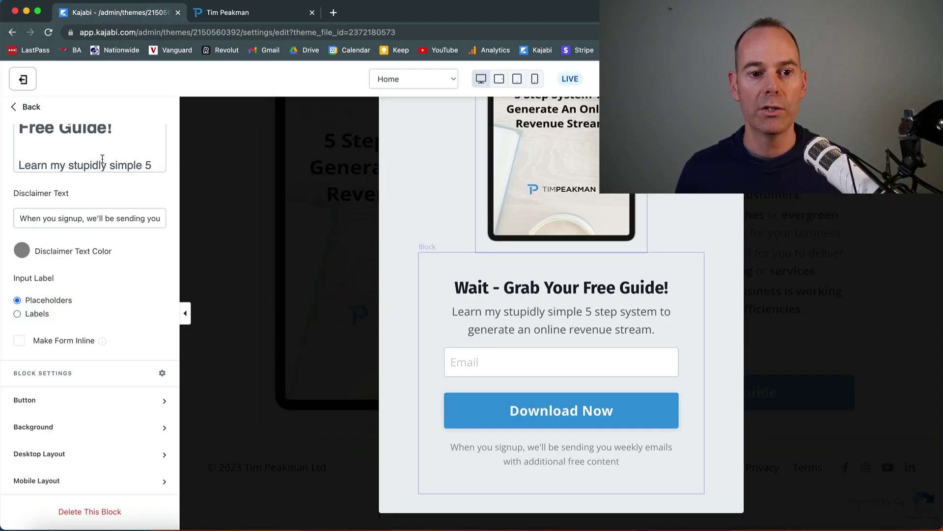
pyautogui.scroll(10, 102, 158)
# Turn off Edit Exit Popup so the normal homepage previews, leaving Enable Exit Popup checked
pyautogui.click(31, 108)
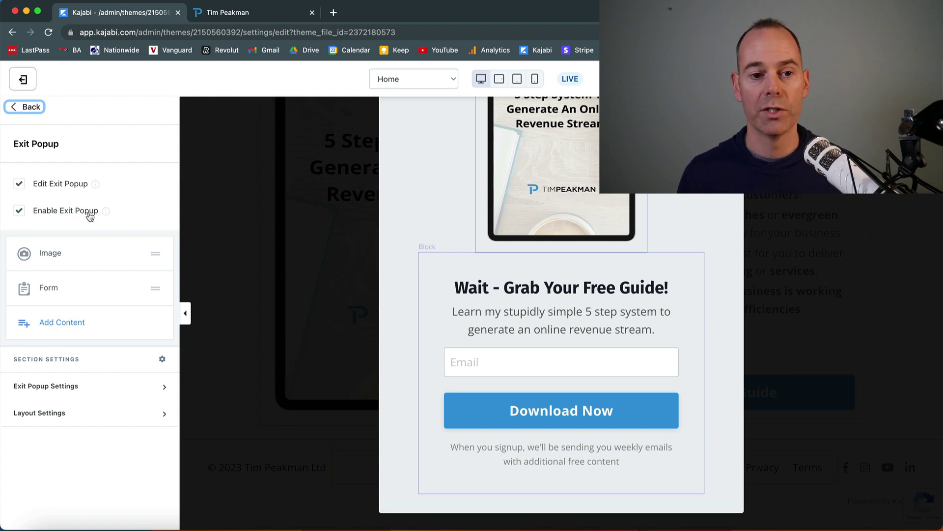
pyautogui.click(20, 185)
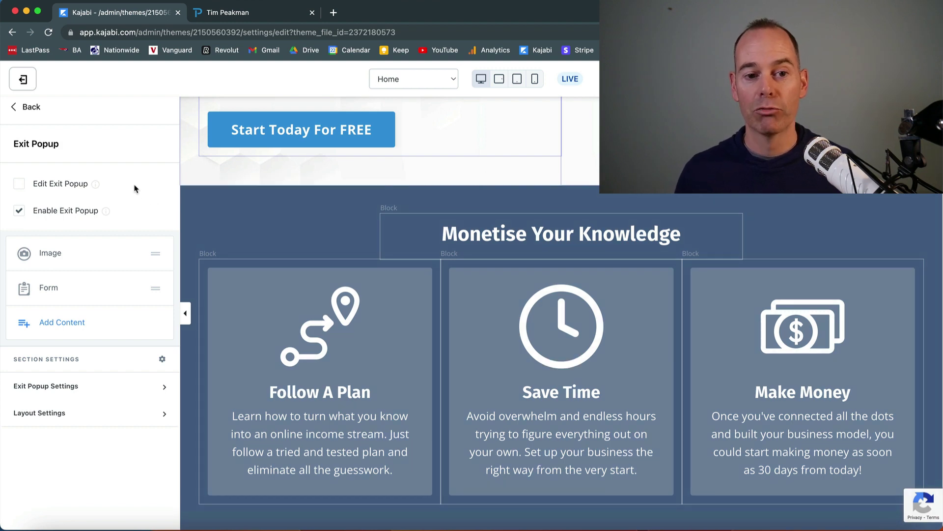
pyautogui.click(27, 106)
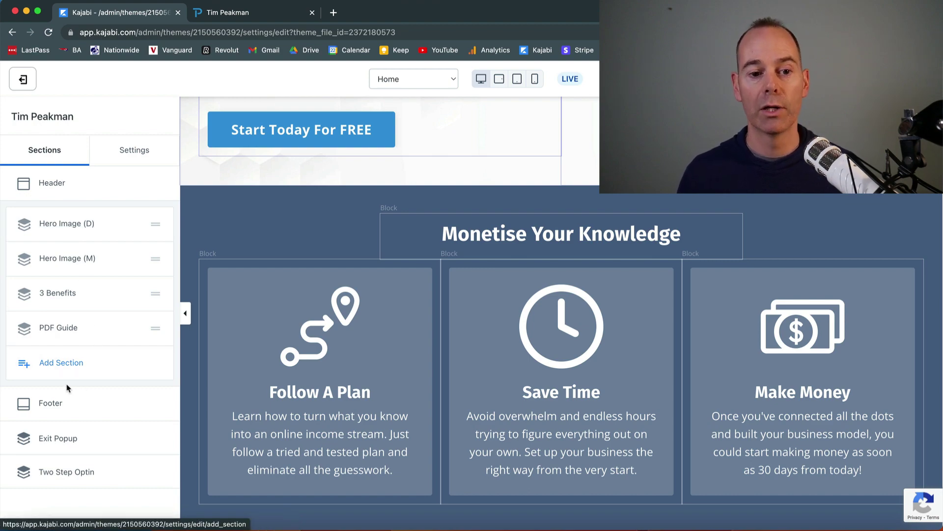
pyautogui.click(66, 445)
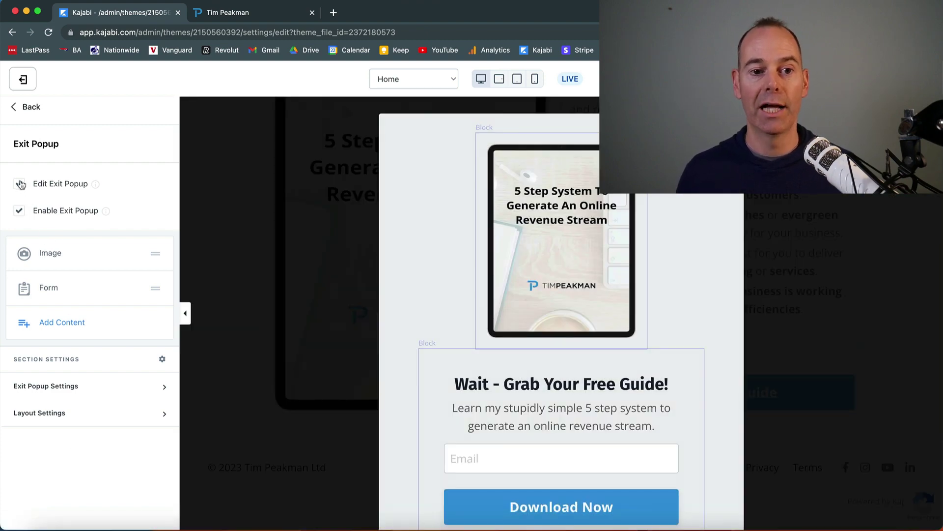
pyautogui.click(19, 183)
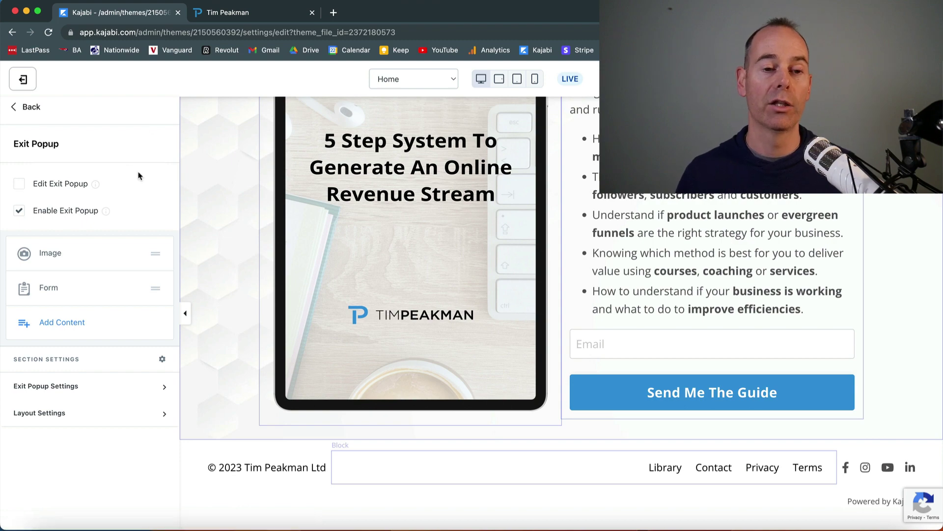
pyautogui.scroll(7, 211, 189)
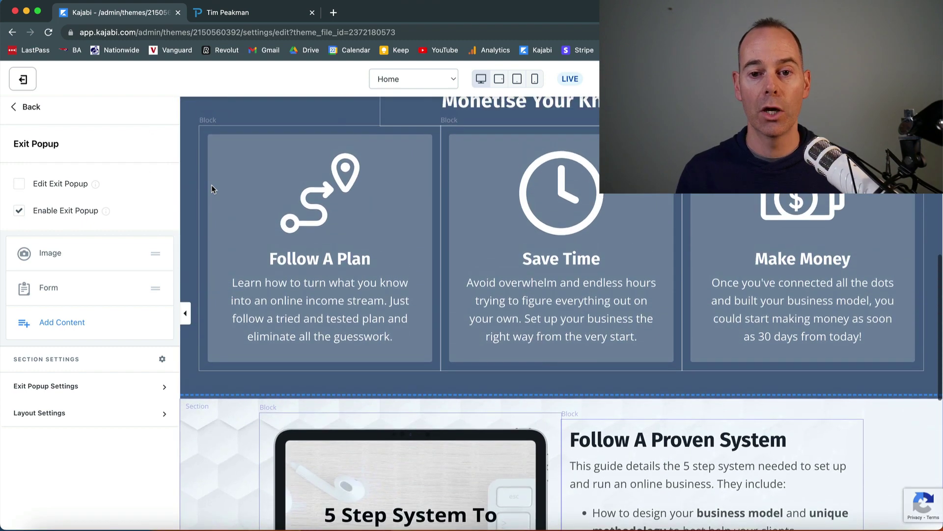